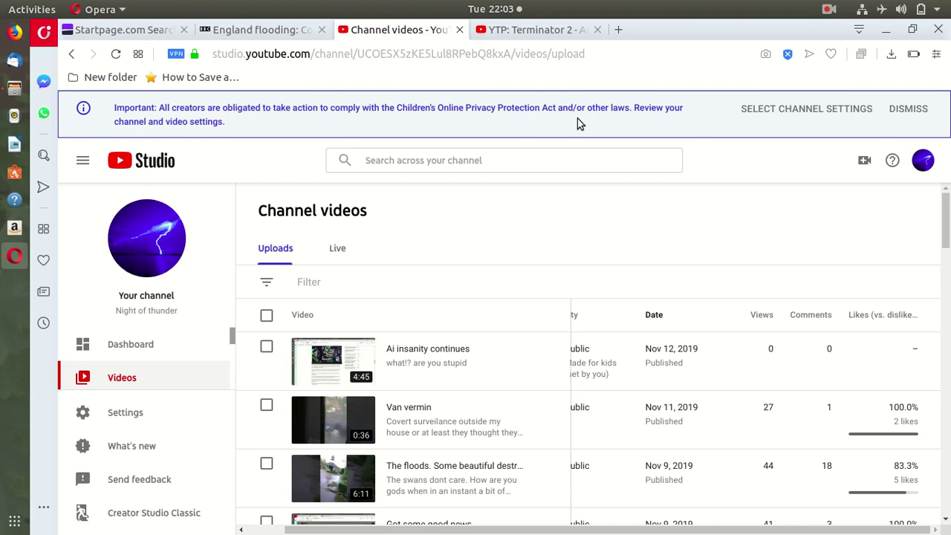
Open the channel's Advanced settings from the COPPA banner to show the made-for-kids audience question.
right_click(816, 107)
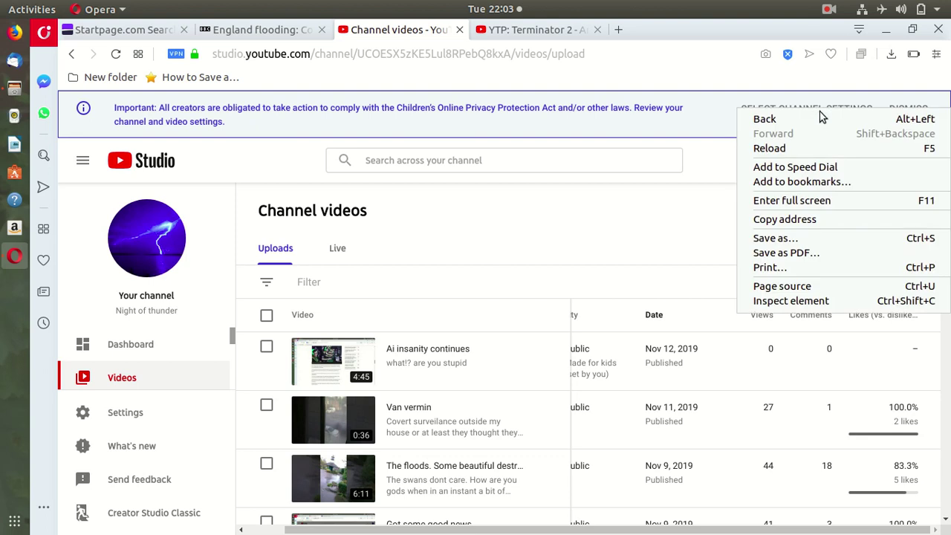
key(Escape)
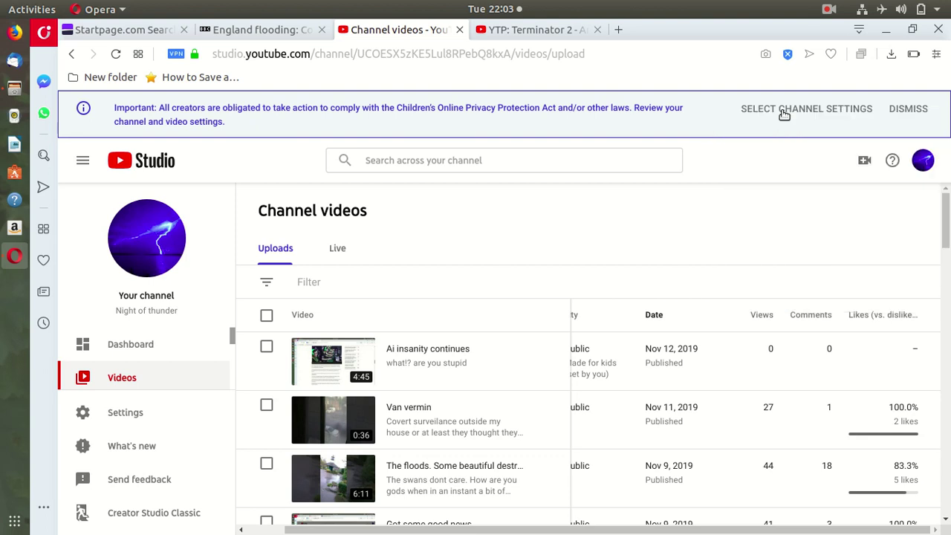
click(784, 113)
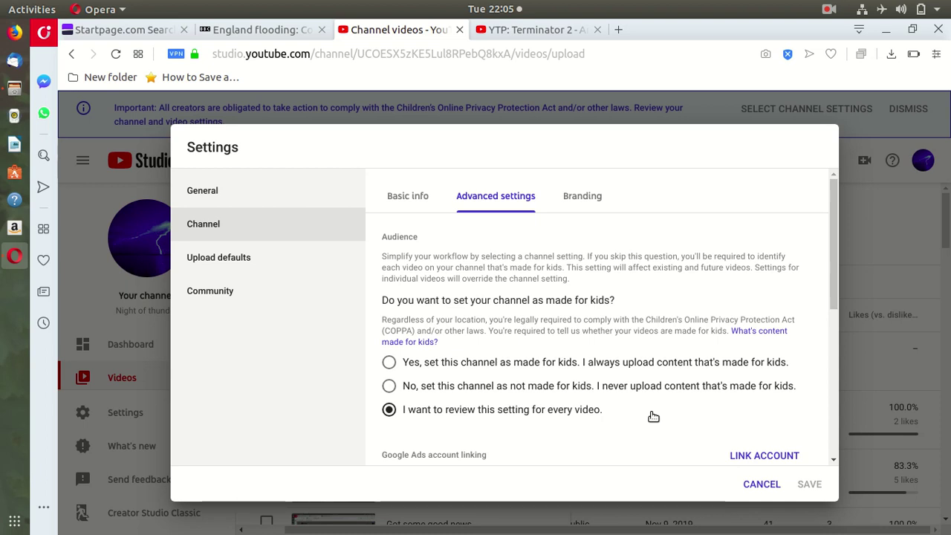
Cancel the Settings dialog, keeping per-video audience review, and return to Channel videos.
click(750, 484)
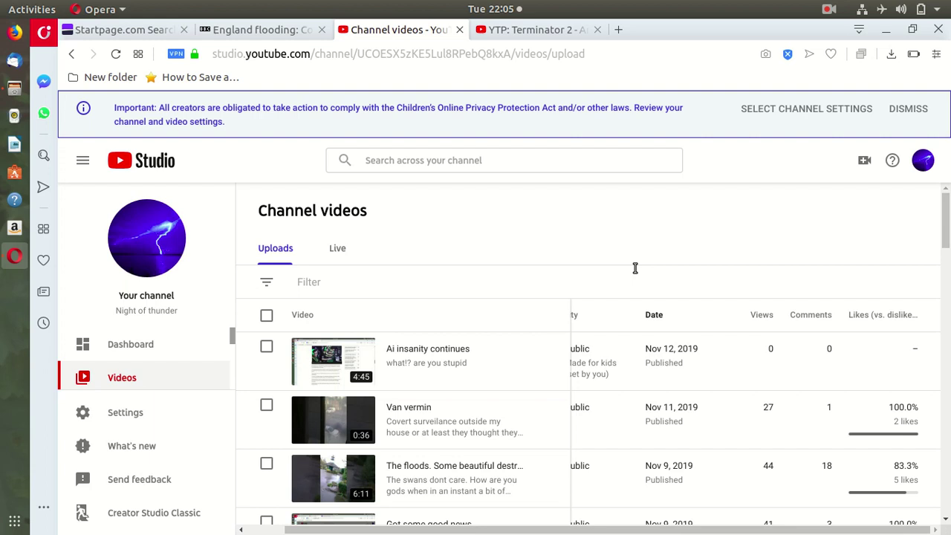
click(826, 10)
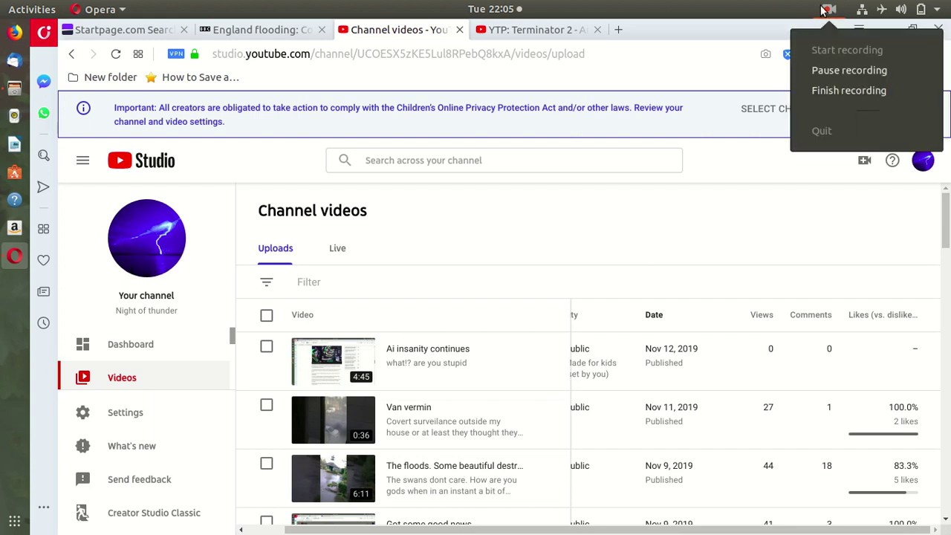